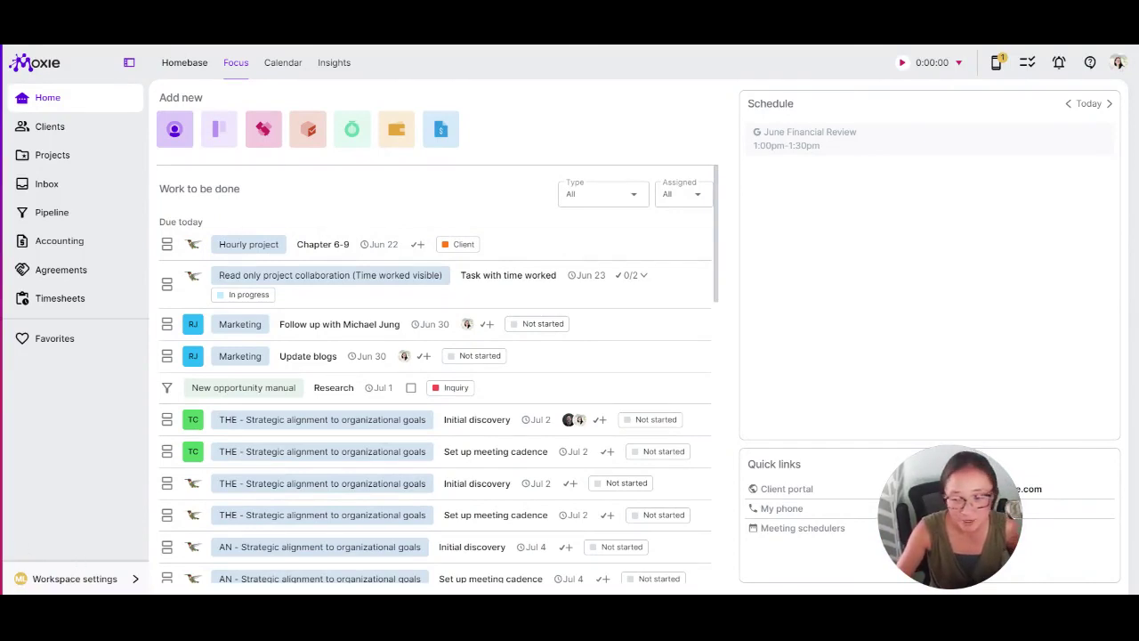
- Go from Workspace settings to the Templates page's Invoices list, which shows only Sample template
left_click(114, 584)
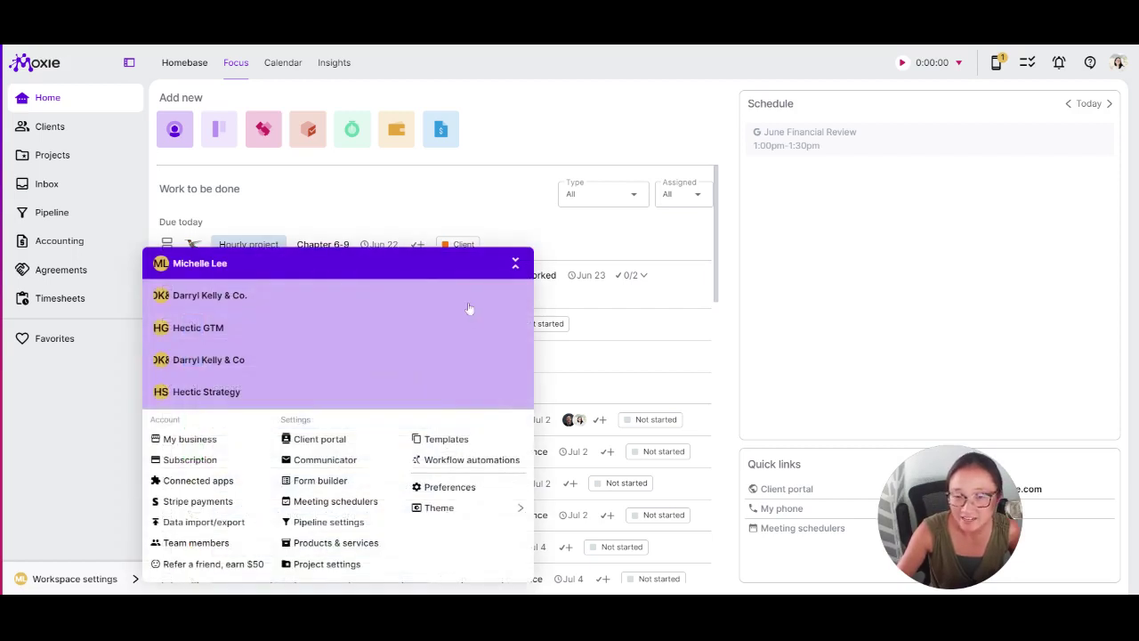
left_click(517, 260)
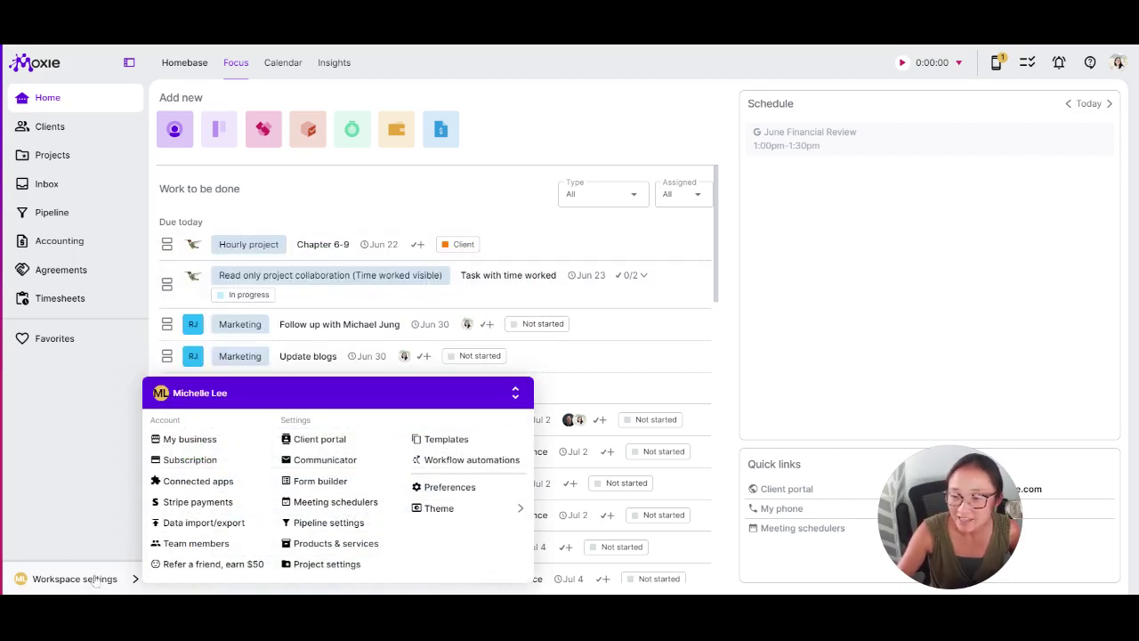
left_click(438, 441)
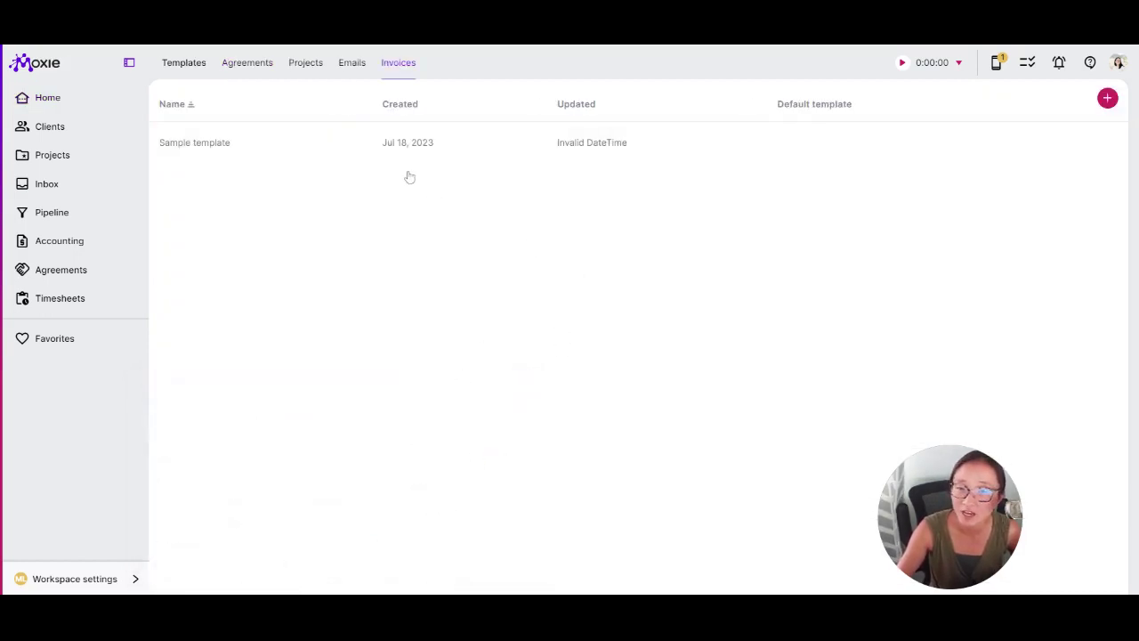
- Start a new invoice template and add a container split into three columns
left_click(1108, 98)
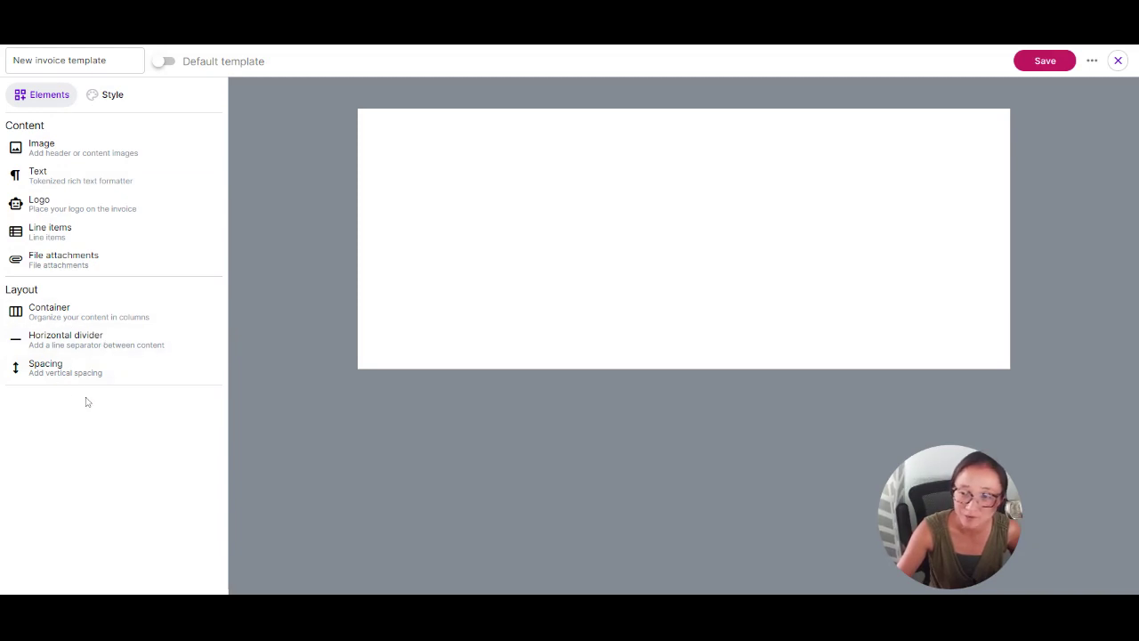
left_click_drag(71, 318, 614, 277)
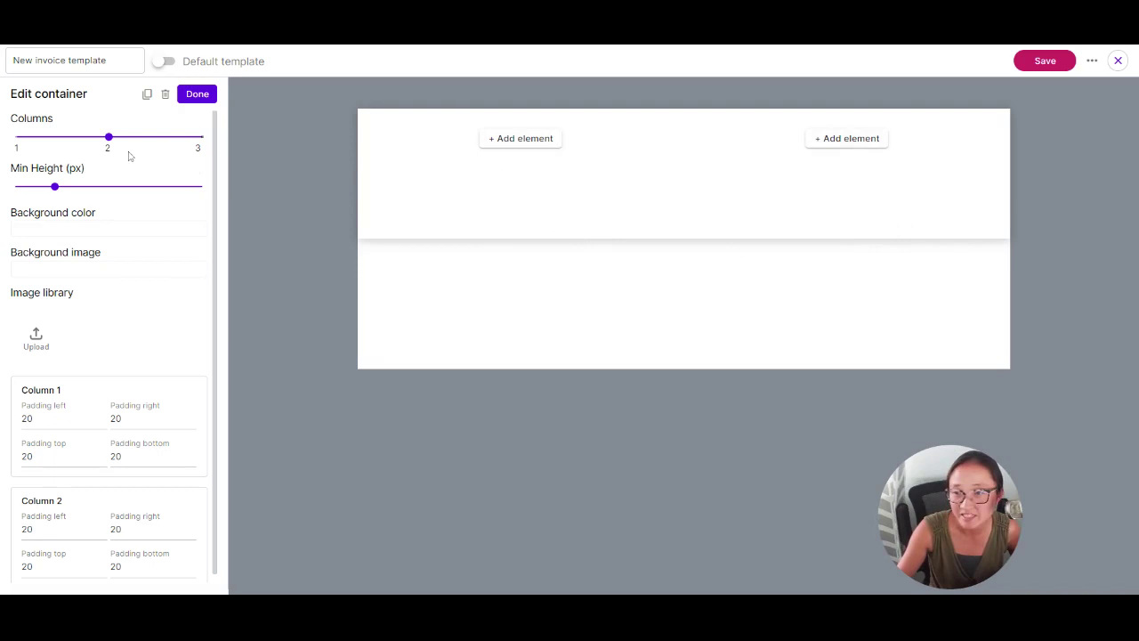
left_click_drag(109, 137, 201, 137)
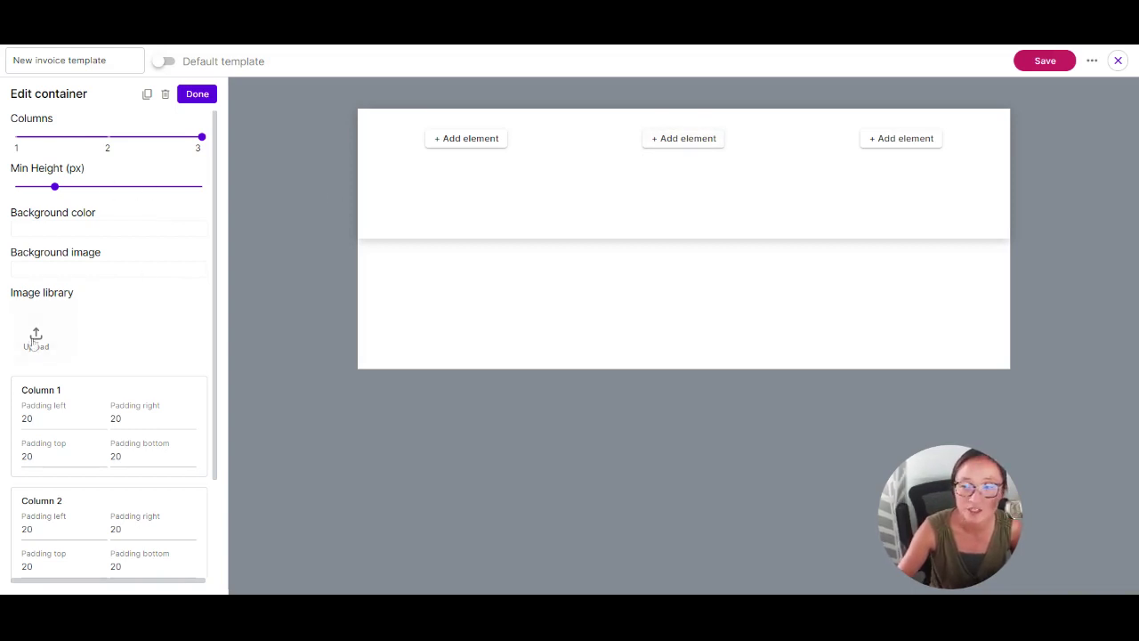
- Bring up the delete prompt for the three-column container
scroll(127, 377, "down", 2)
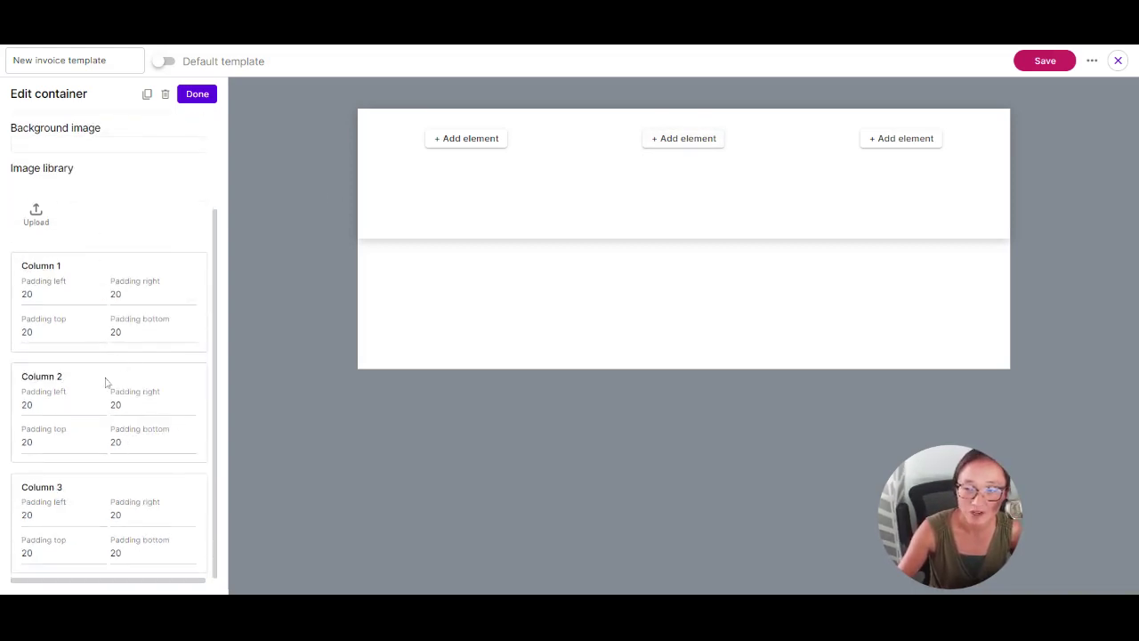
scroll(111, 427, "up", 2)
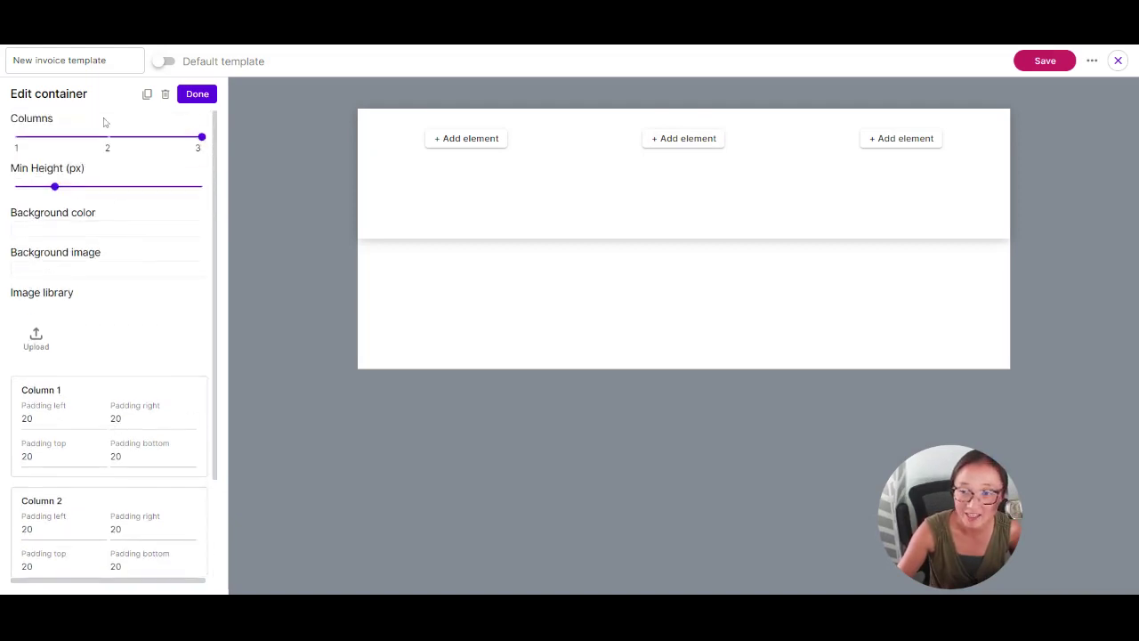
left_click(165, 95)
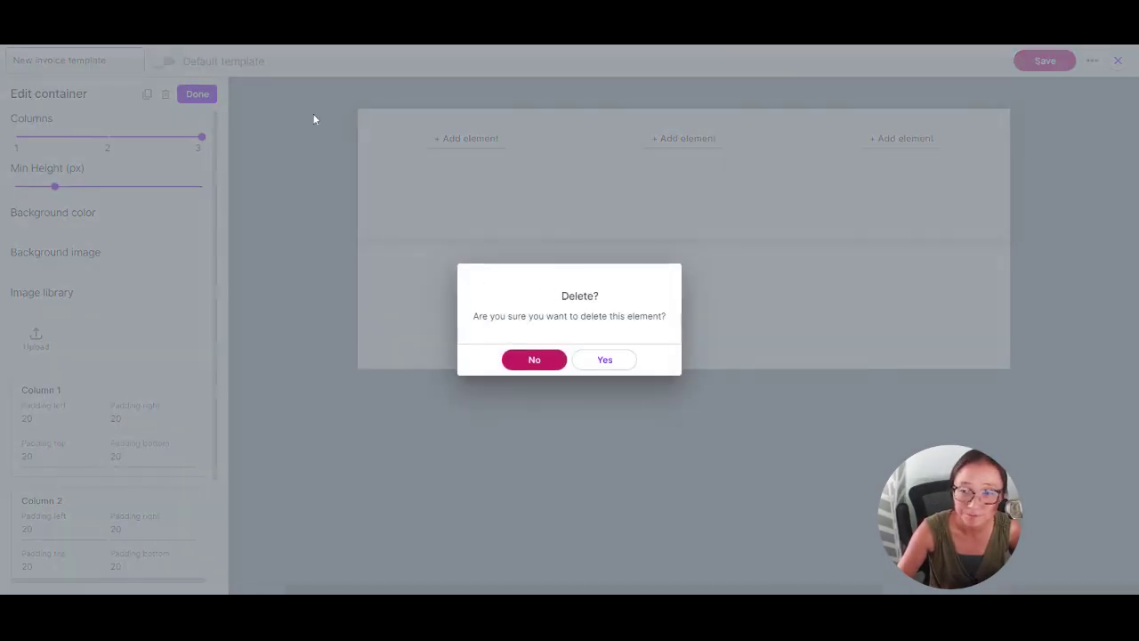
- Confirm deleting the container, then add and remove a trial File attachments block
left_click(605, 359)
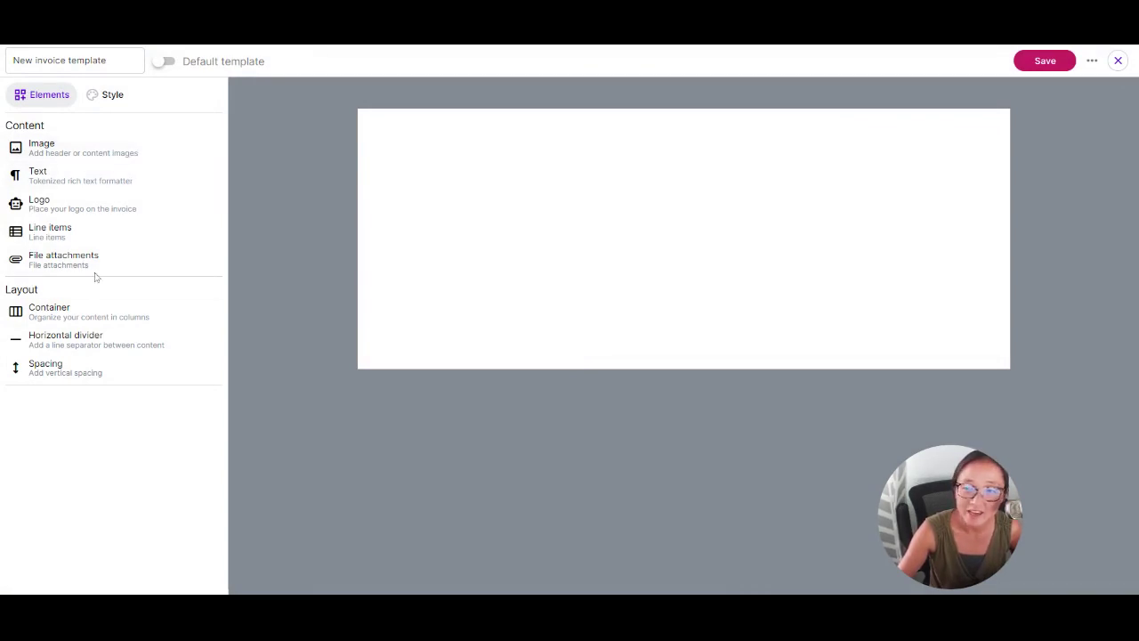
left_click(68, 259)
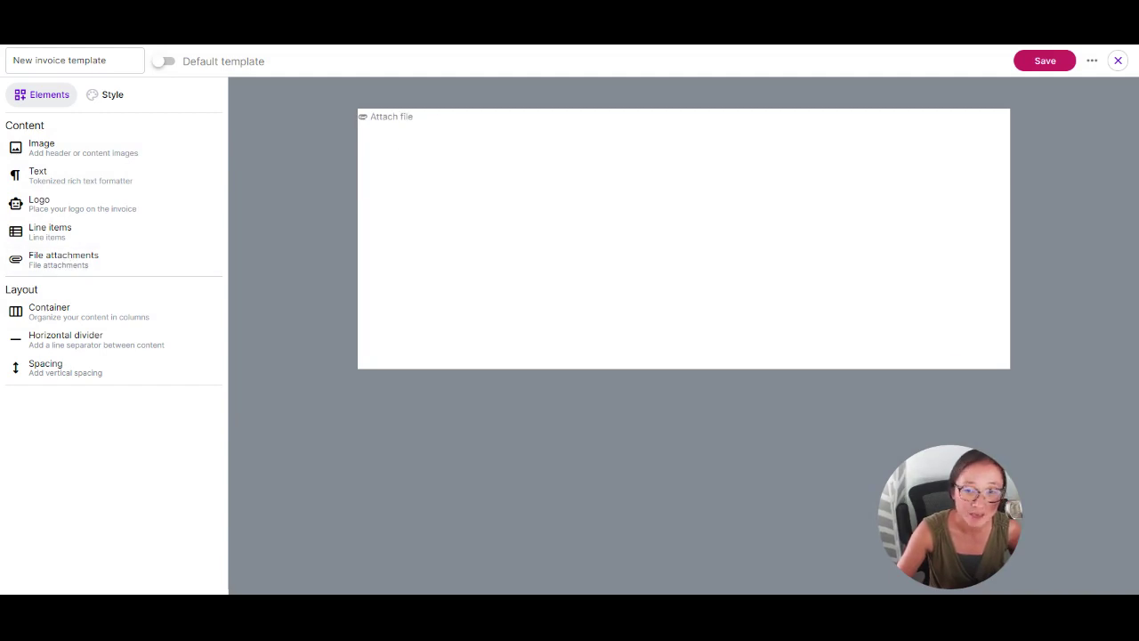
left_click(401, 119)
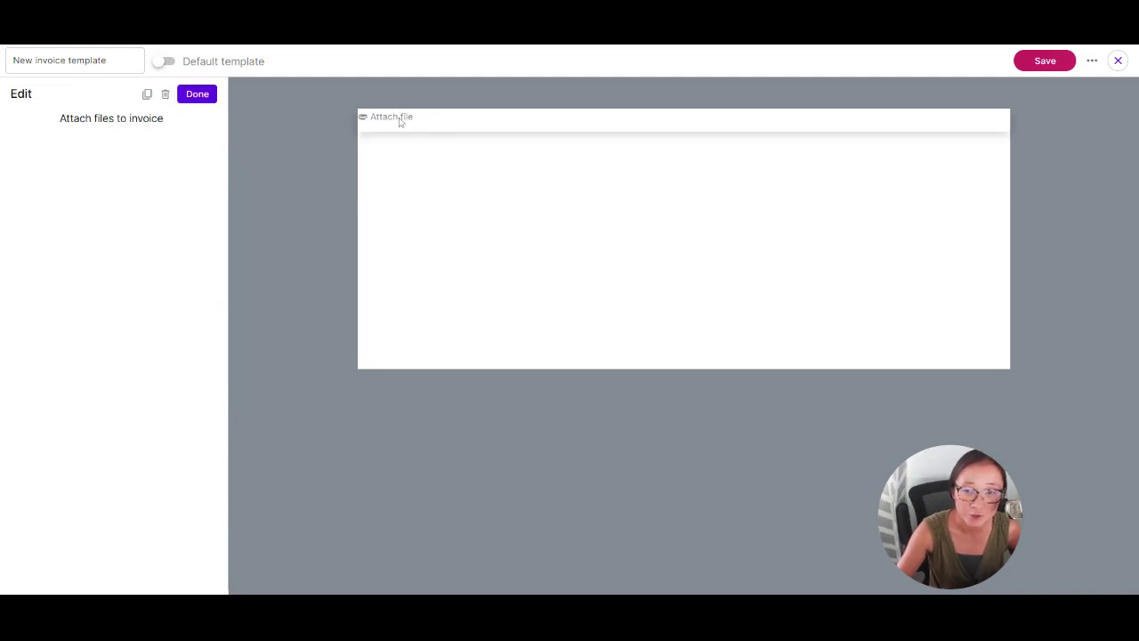
left_click(165, 94)
left_click(591, 360)
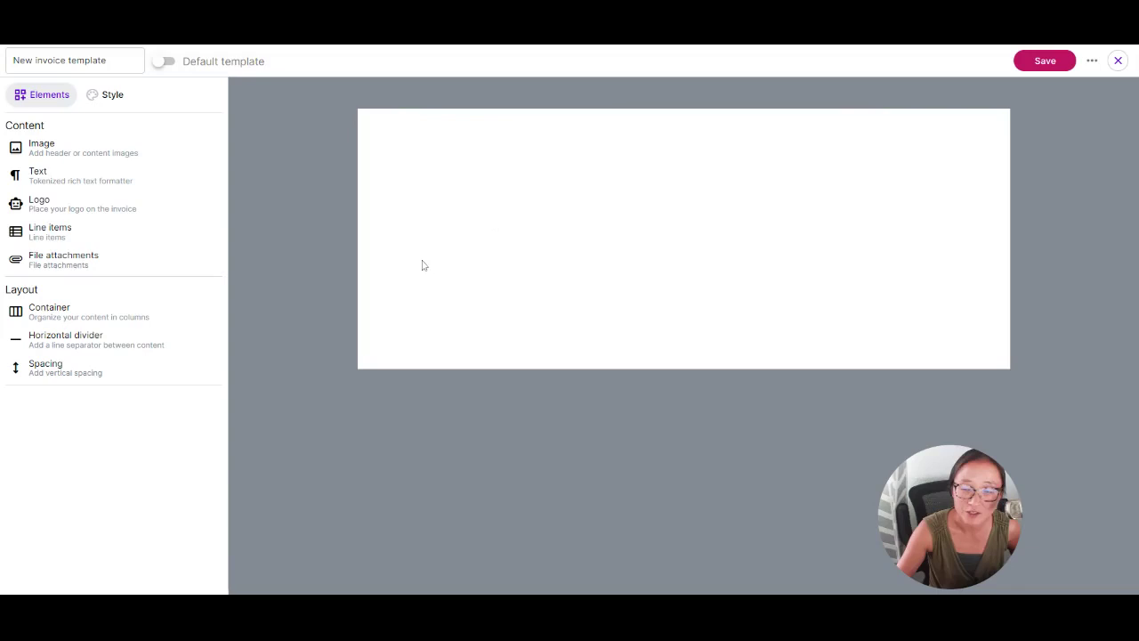
- Add a Line items block showing only Description, Rate and Total, with Quantity and Tax hidden
left_click(85, 237)
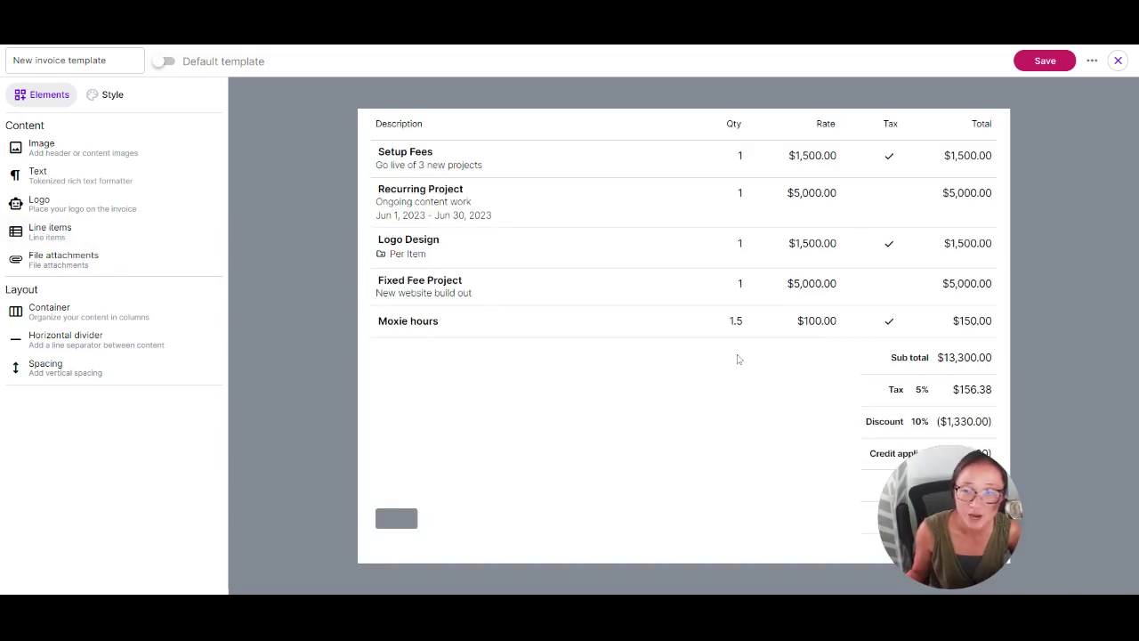
left_click(549, 356)
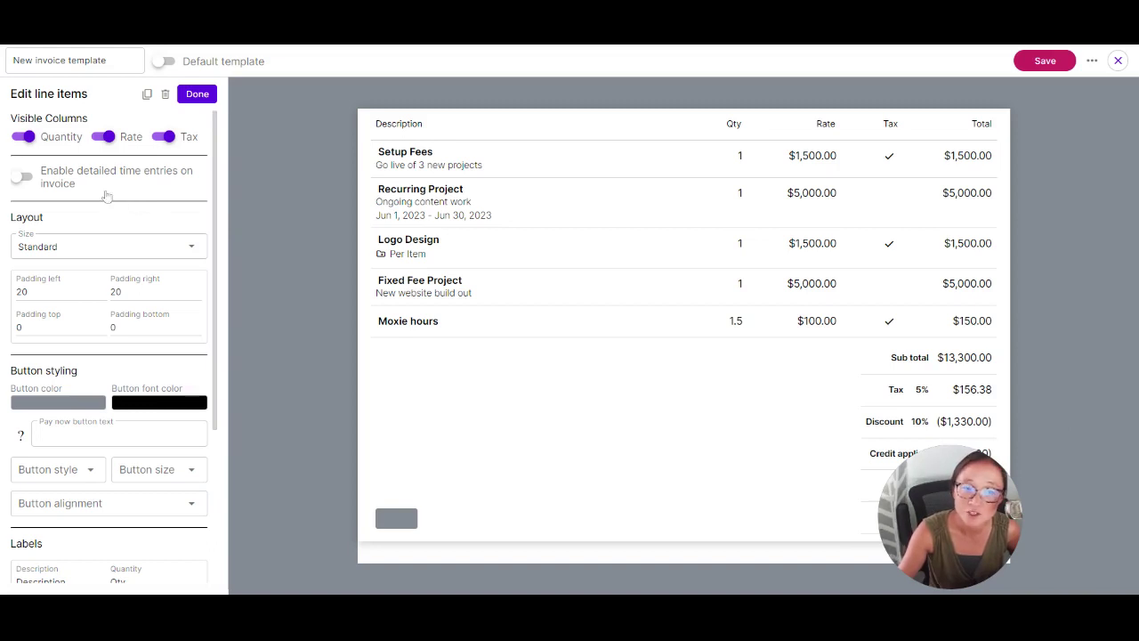
left_click(23, 137)
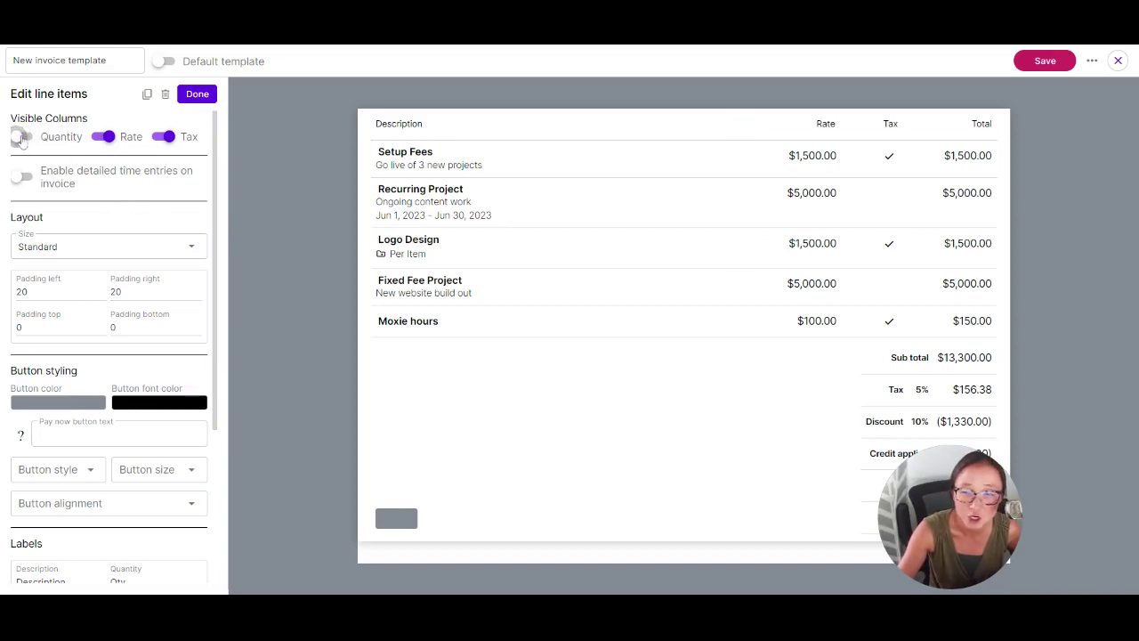
left_click(168, 138)
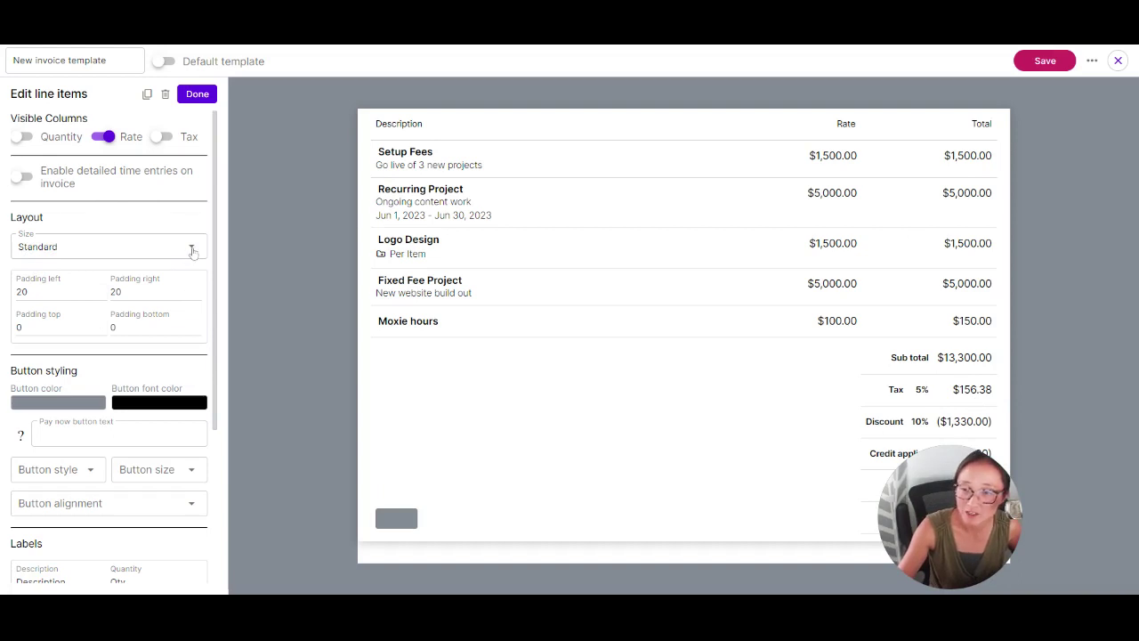
- Try the line-items table at compact and roomy sizes, then set it back to standard
left_click(190, 248)
left_click(138, 251)
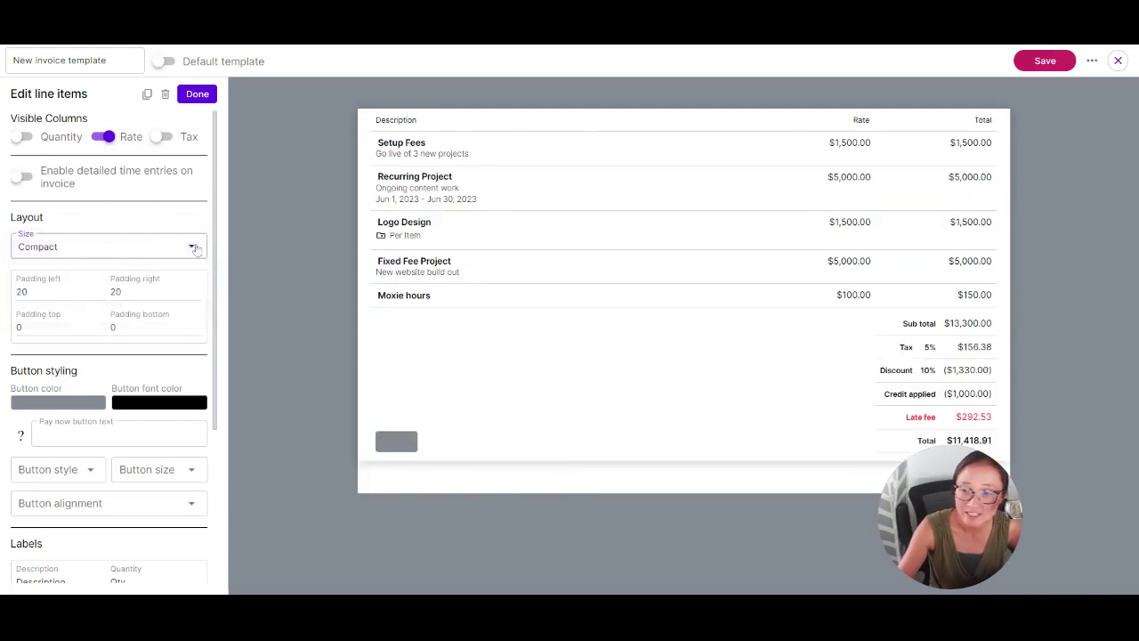
left_click(191, 252)
left_click(138, 301)
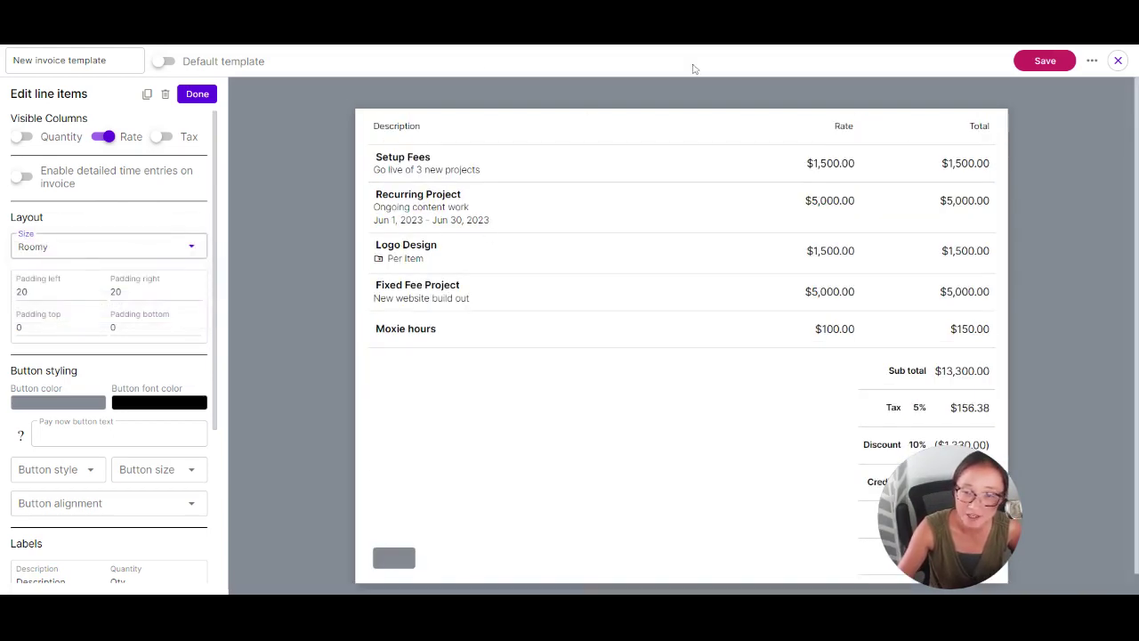
left_click(191, 246)
left_click(157, 278)
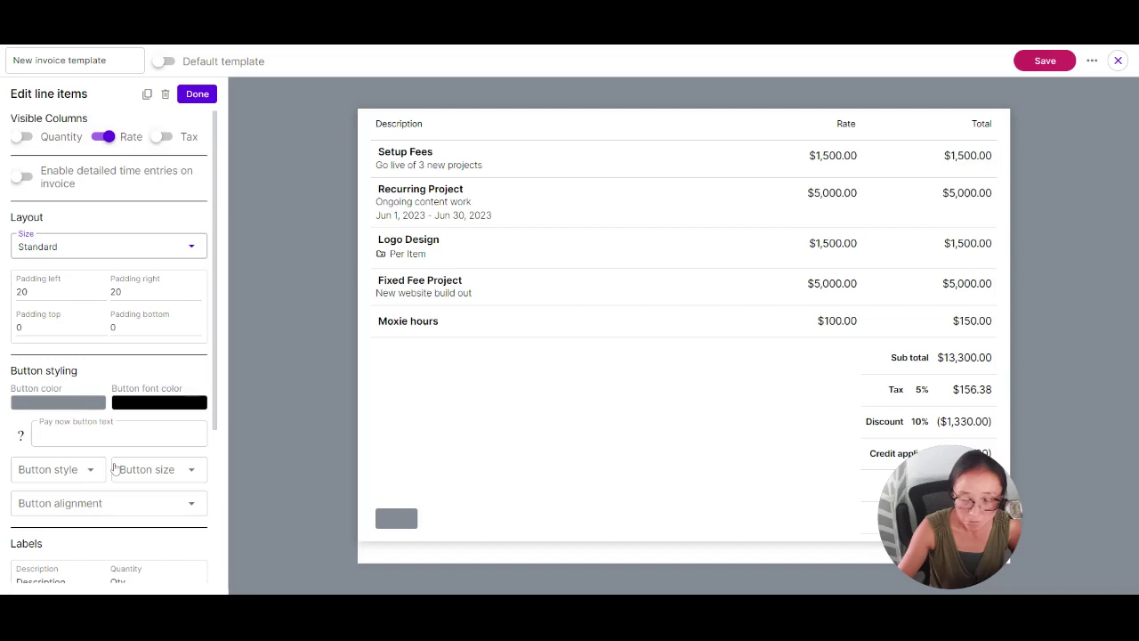
scroll(72, 406, "down", 2)
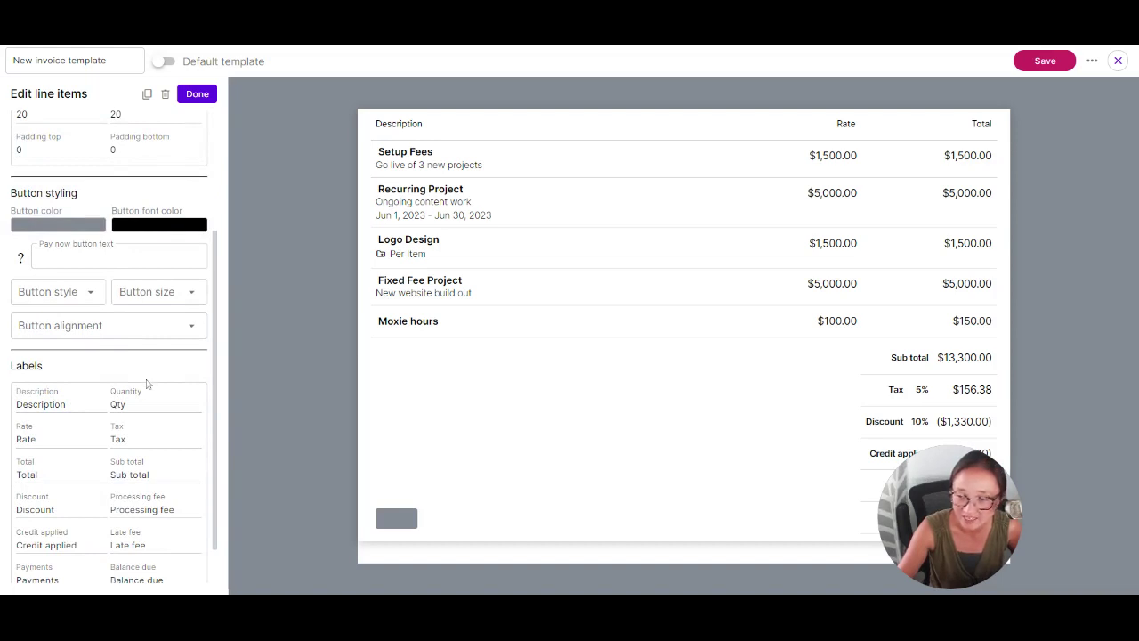
scroll(146, 384, "down", 1)
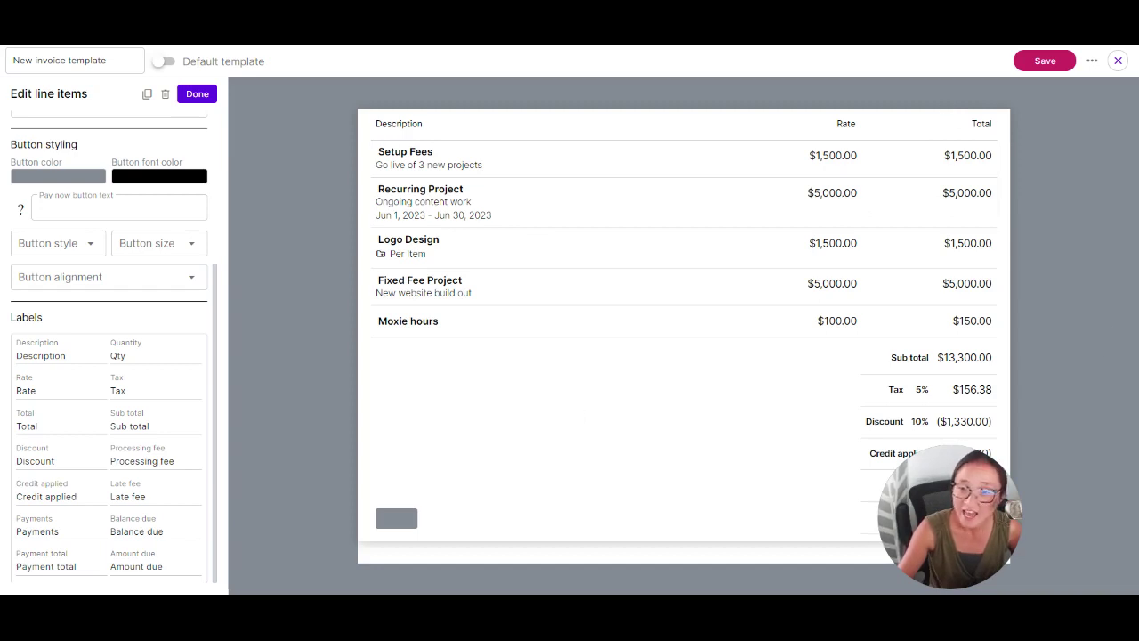
scroll(111, 299, "up", 5)
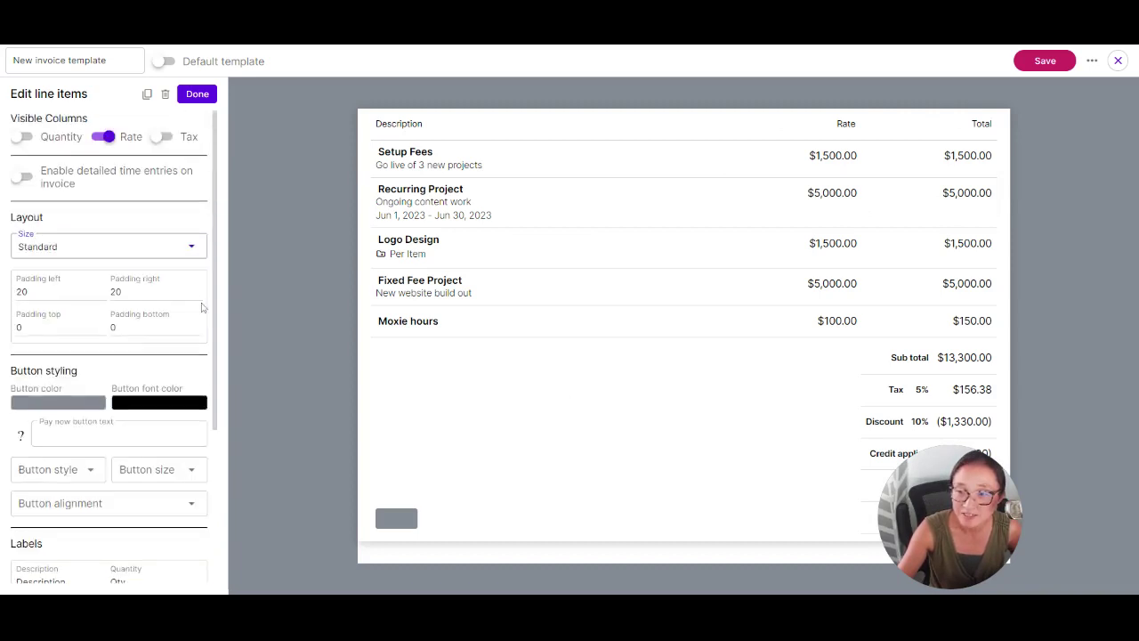
- Turn the Quantity column back on, leaving detailed time entries switched off
left_click(22, 136)
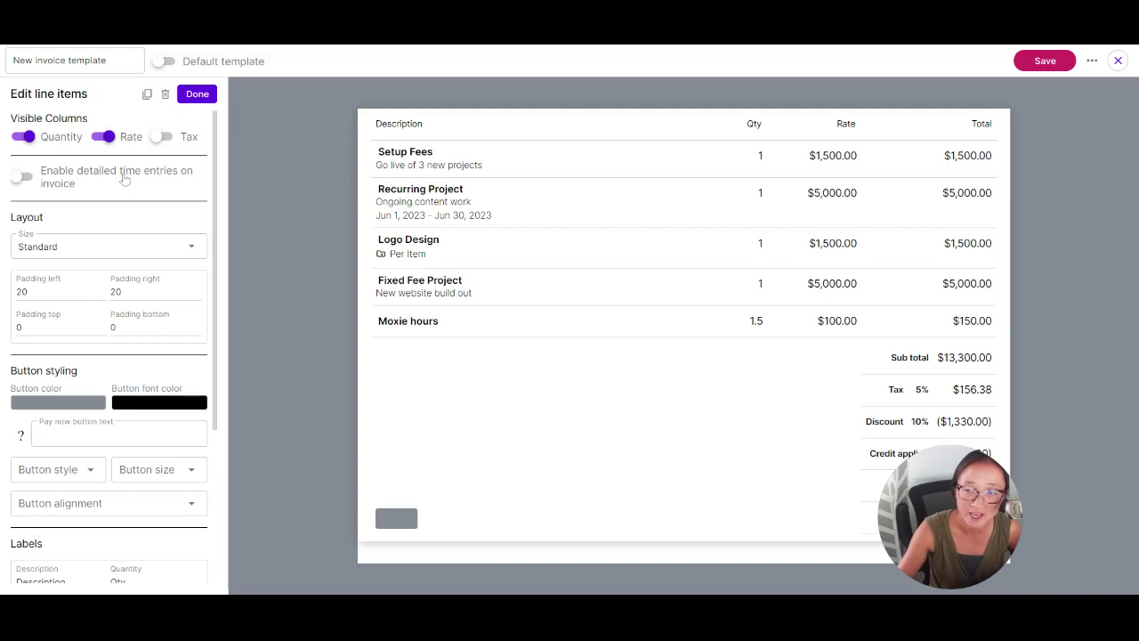
left_click(23, 176)
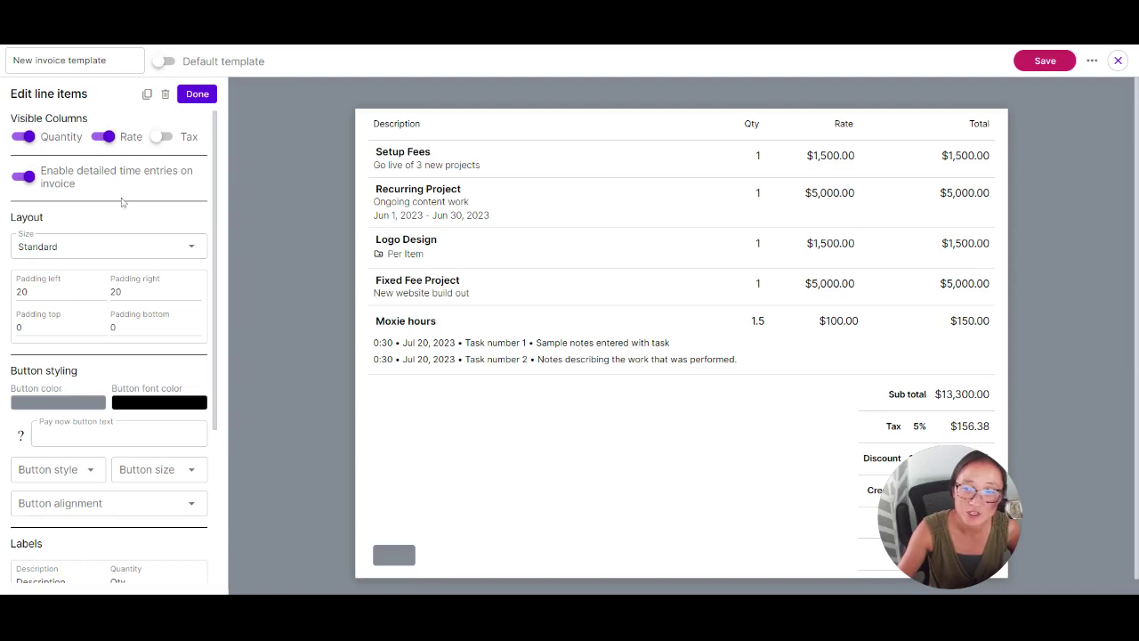
left_click(89, 182)
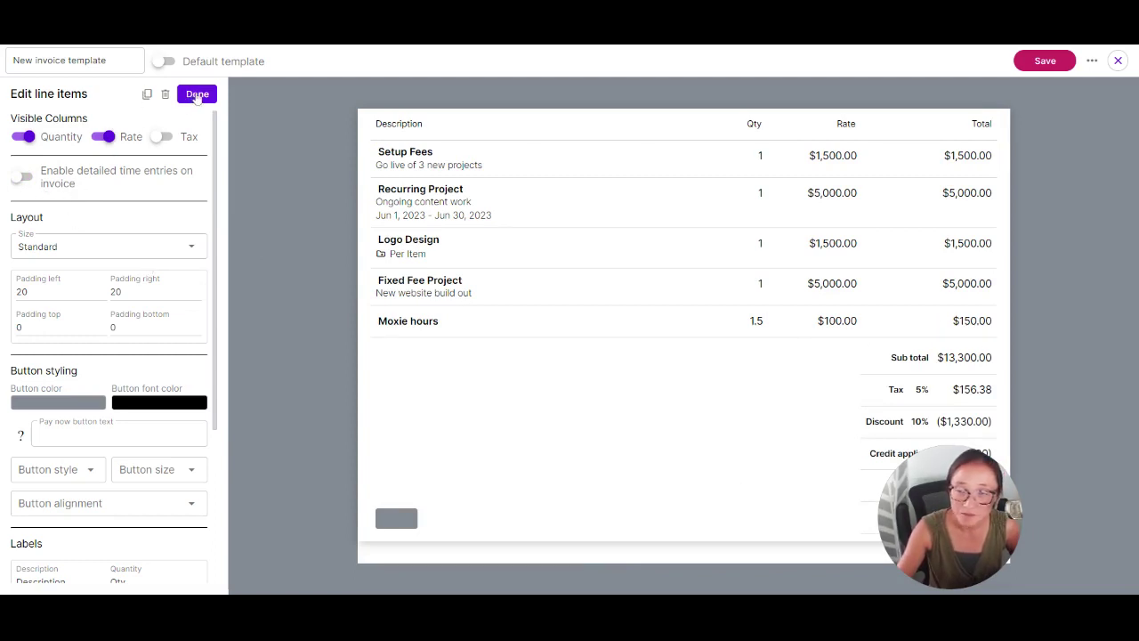
- Finish the line-items block, keep the Inter font, and close the new template editor
left_click(196, 95)
left_click(100, 98)
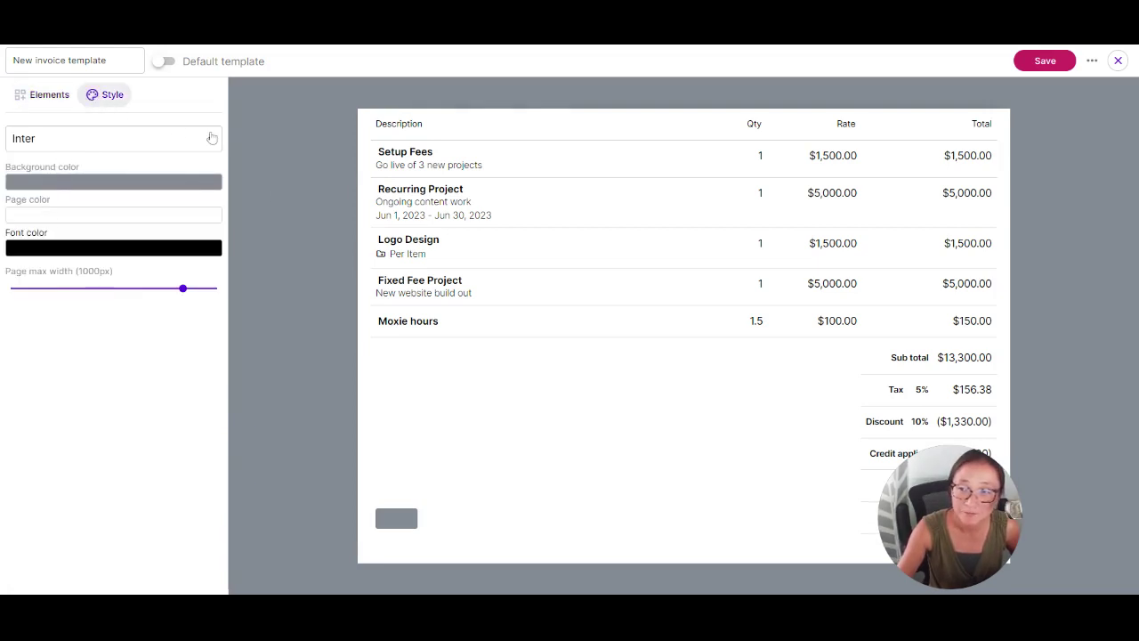
left_click(212, 138)
left_click(210, 147)
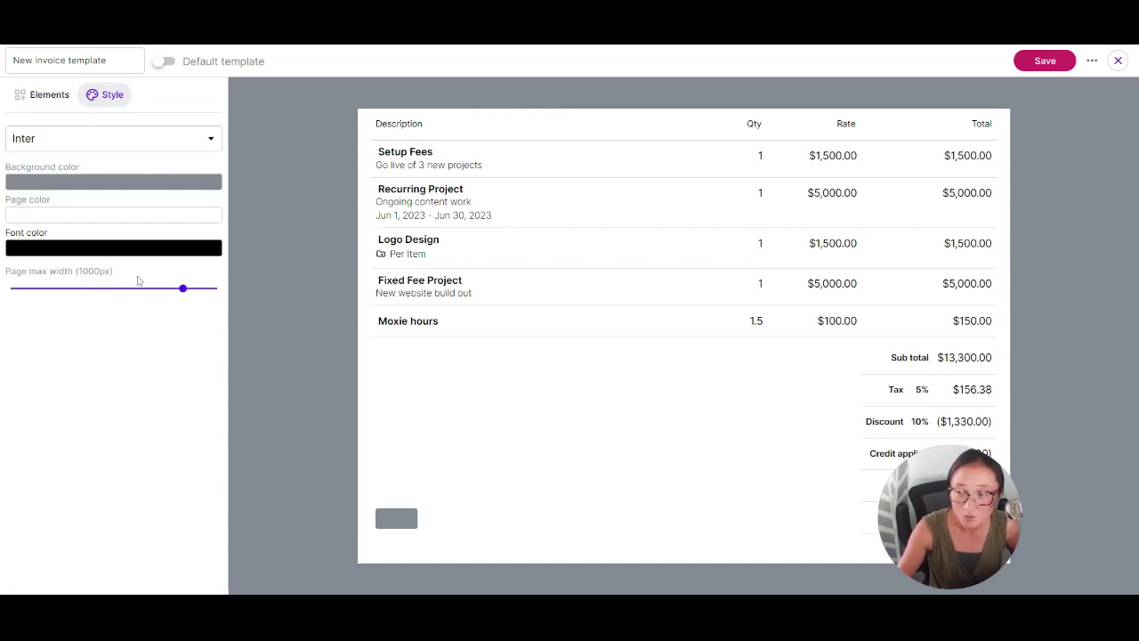
left_click(49, 95)
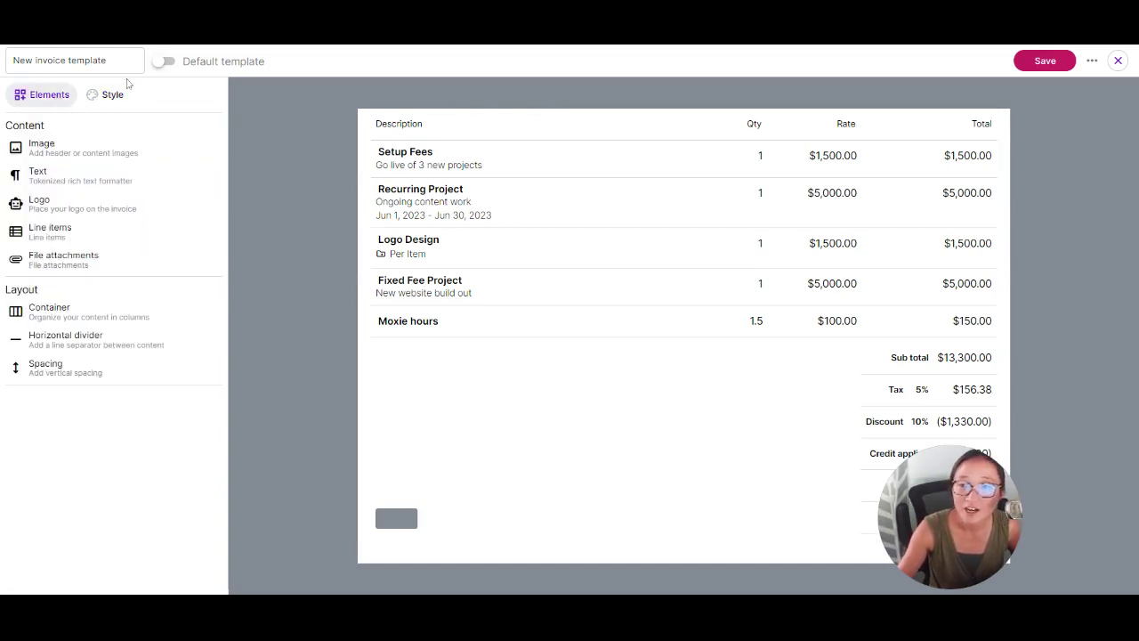
left_click(1118, 61)
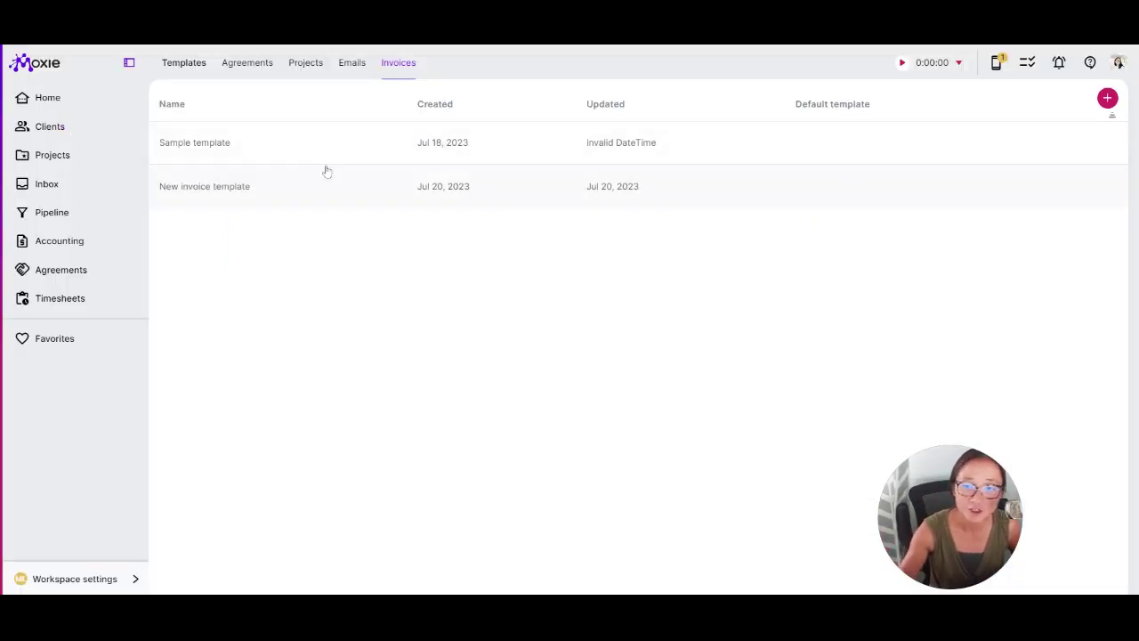
- Open the Sample template and scroll through its logo header, addresses and line items
left_click(262, 142)
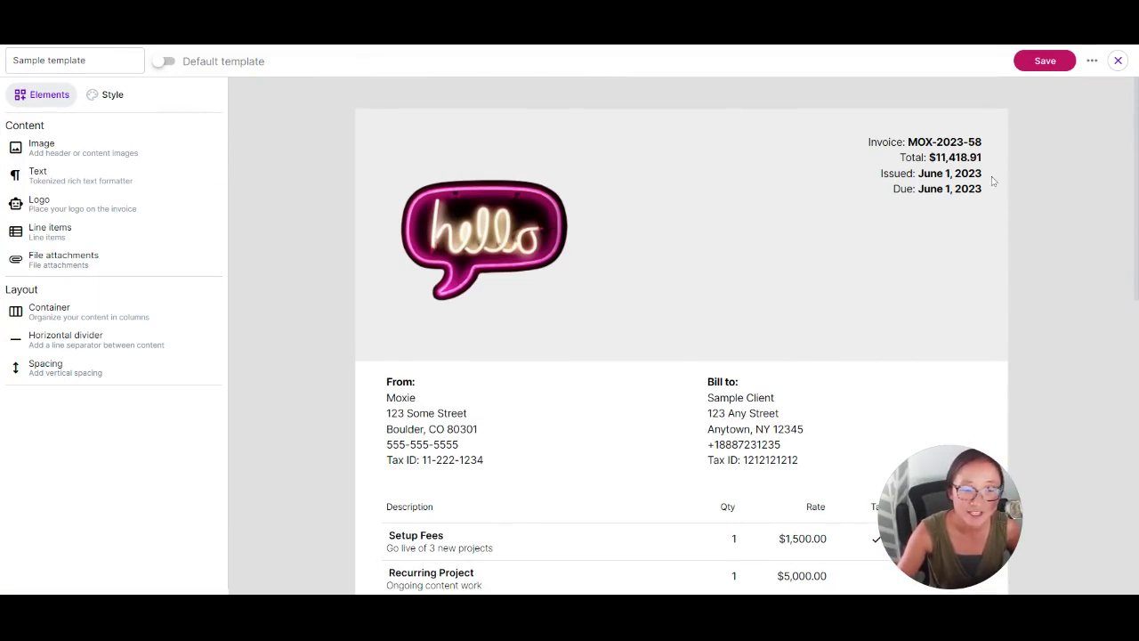
scroll(569, 244, "down", 2)
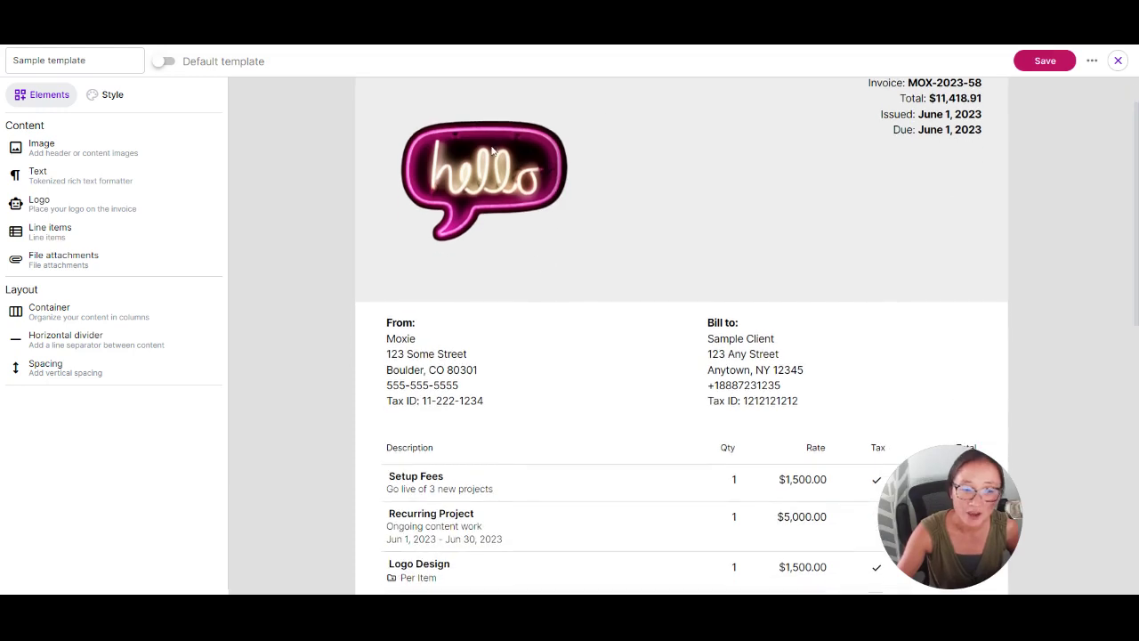
scroll(472, 315, "down", 5)
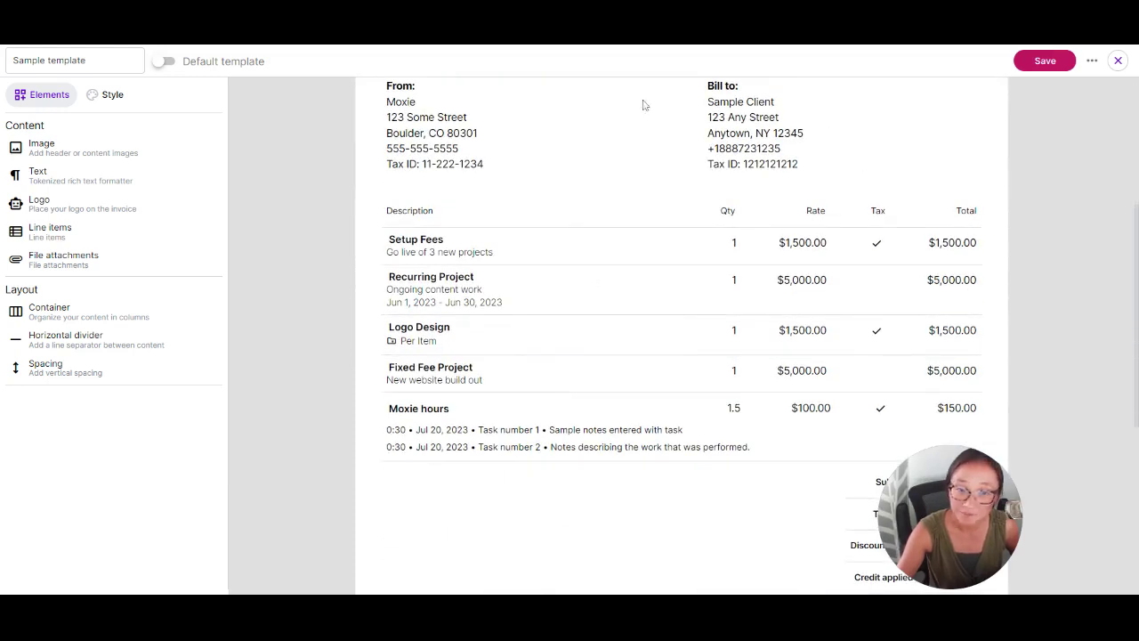
scroll(703, 163, "up", 2)
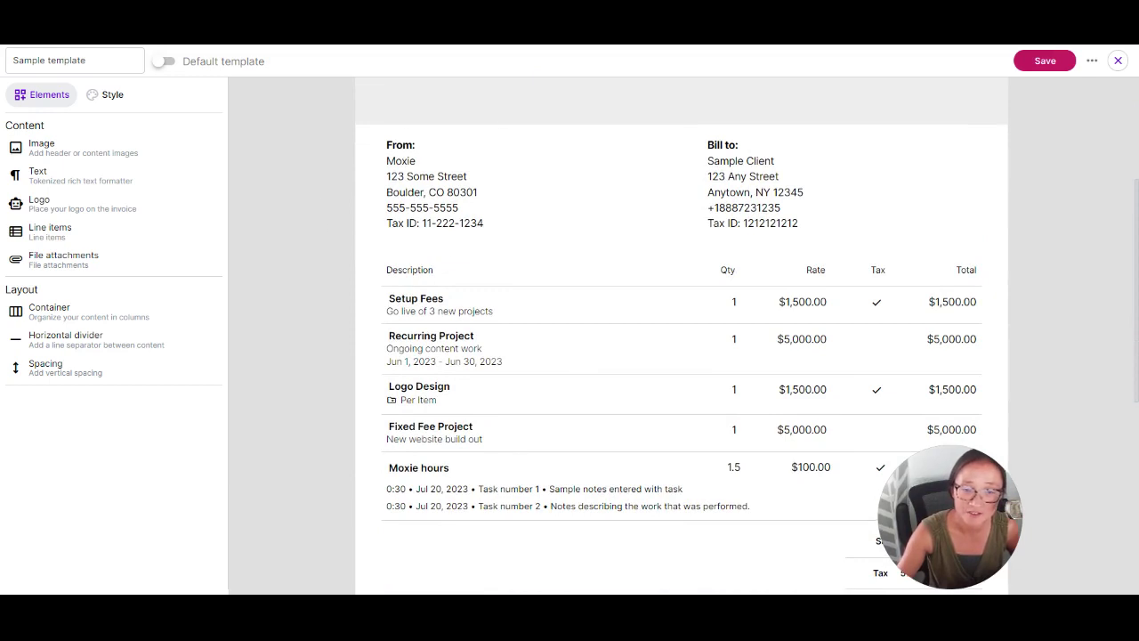
scroll(564, 258, "up", 4)
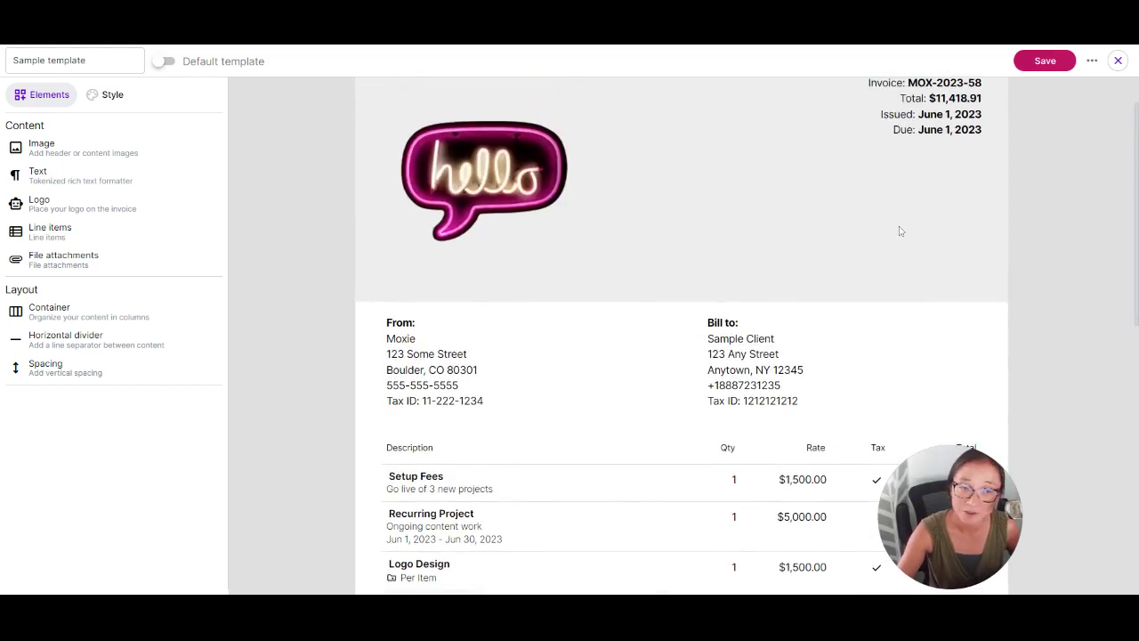
- Switch to the New invoice template and add a text block at the top
left_click(1118, 63)
left_click(286, 194)
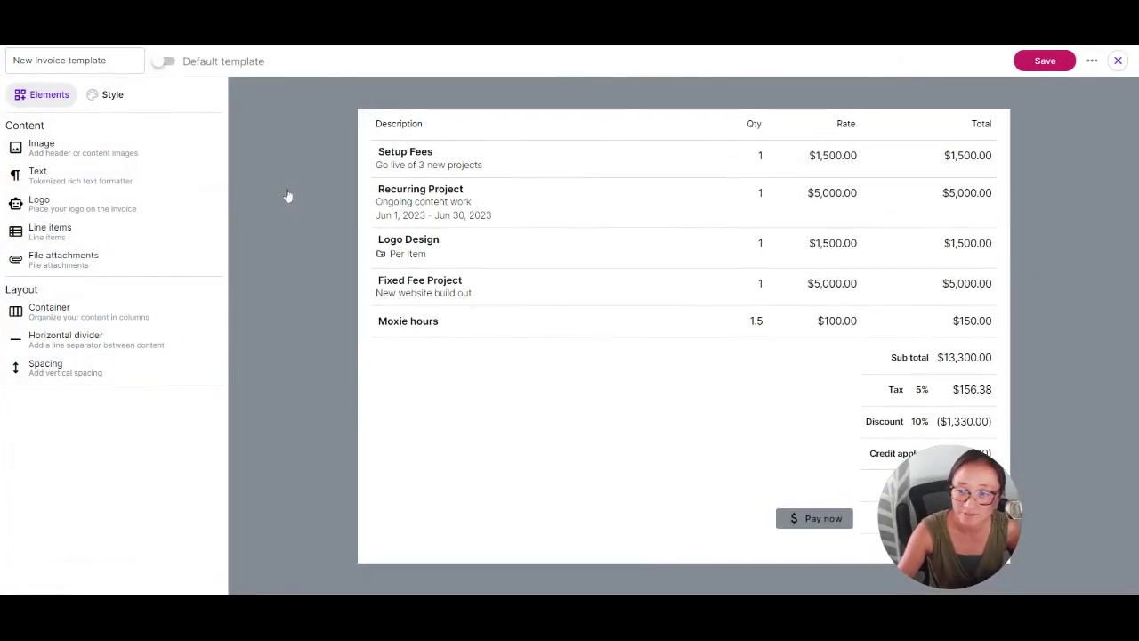
left_click_drag(64, 174, 549, 144)
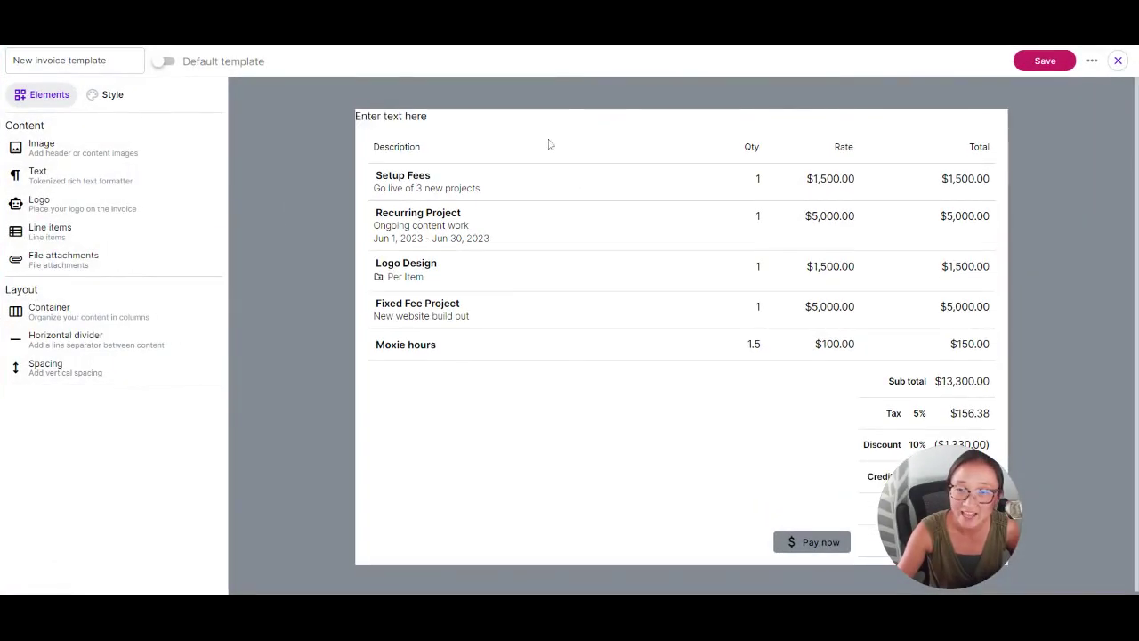
left_click(420, 117)
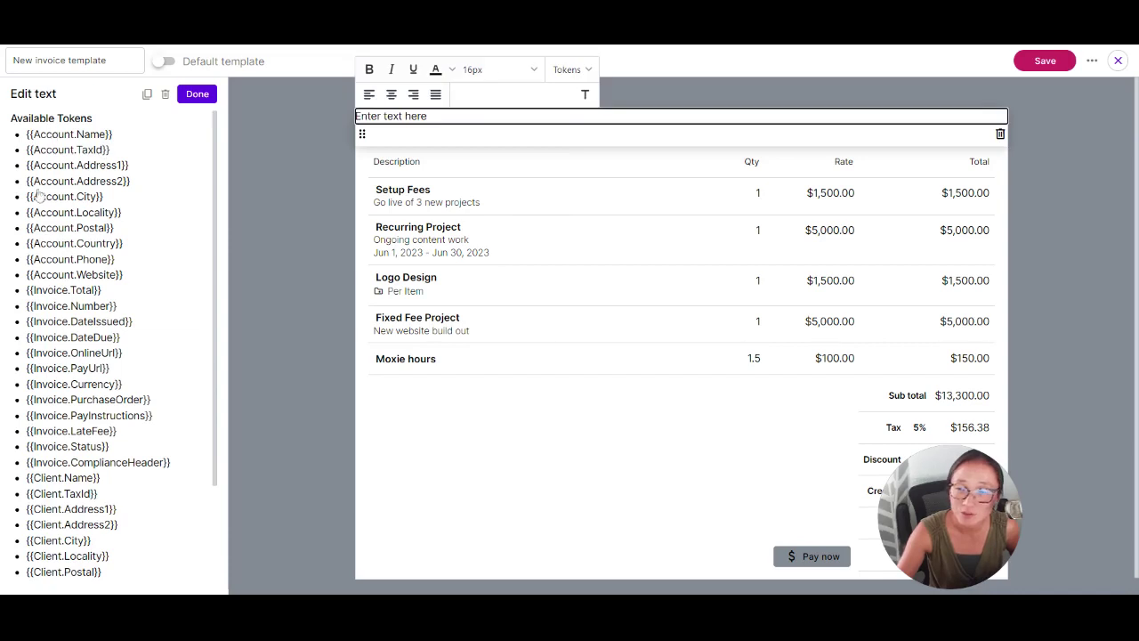
- Look over the text block's available tokens, then close the new template editor
scroll(98, 402, "down", 3)
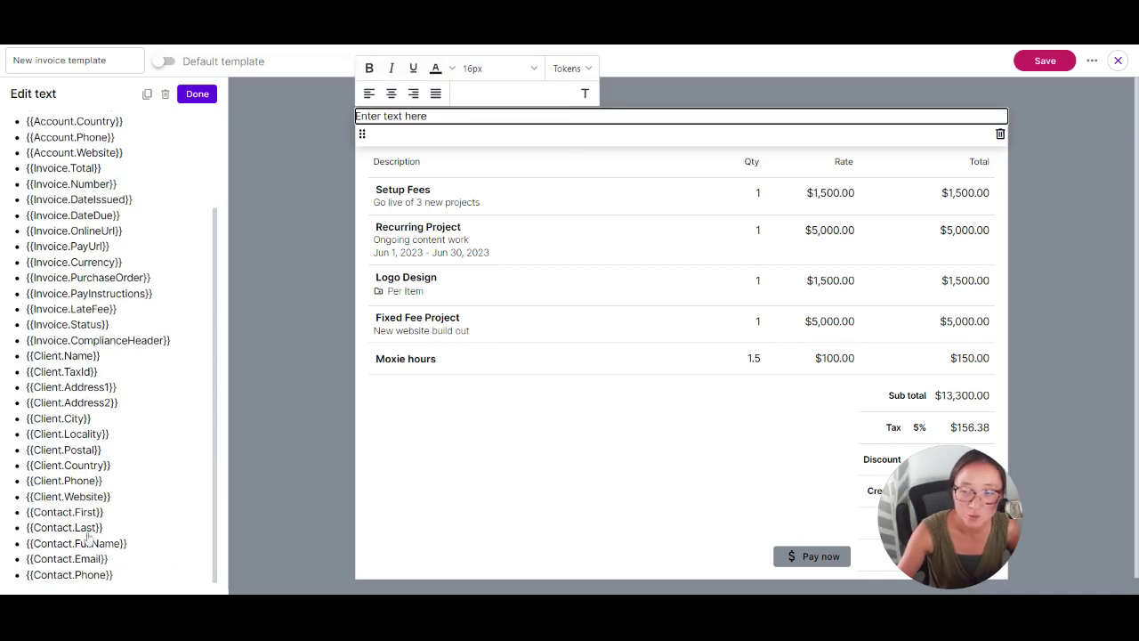
scroll(127, 414, "up", 2)
scroll(128, 414, "up", 1)
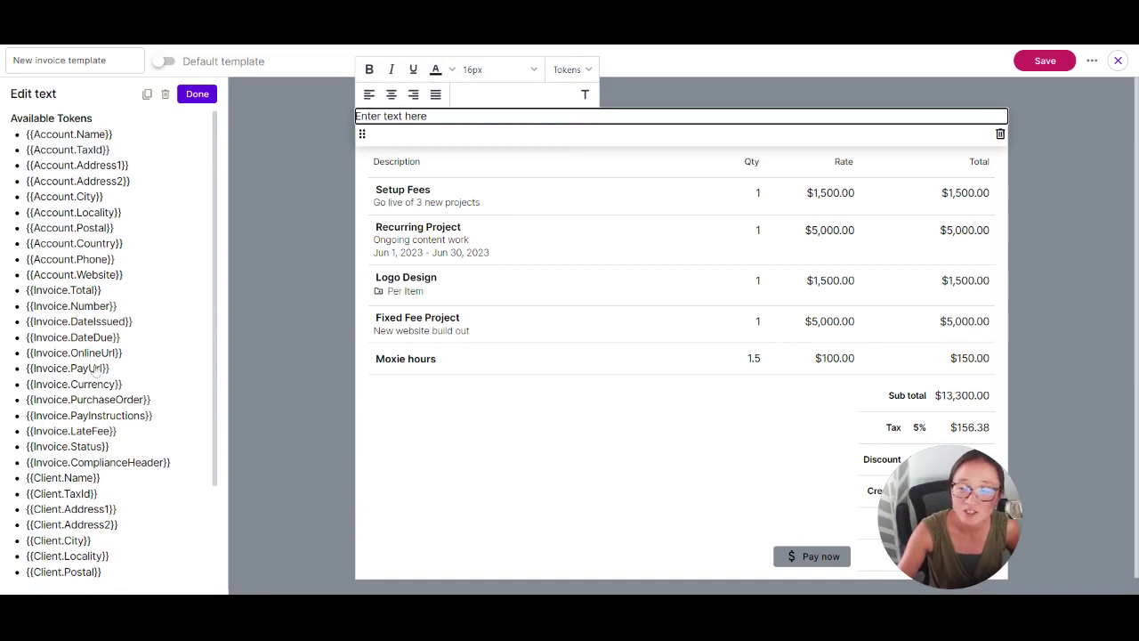
scroll(100, 531, "down", 2)
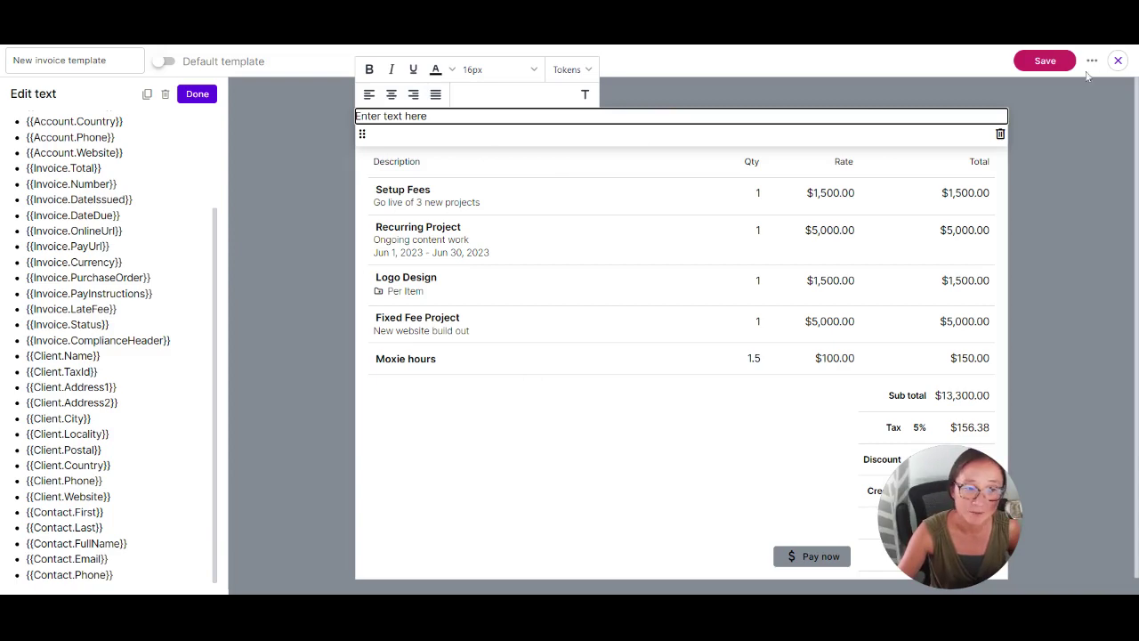
left_click(1118, 60)
- Reopen the Sample template, select its From/Bill to container, close it, and open the Help center
left_click(325, 135)
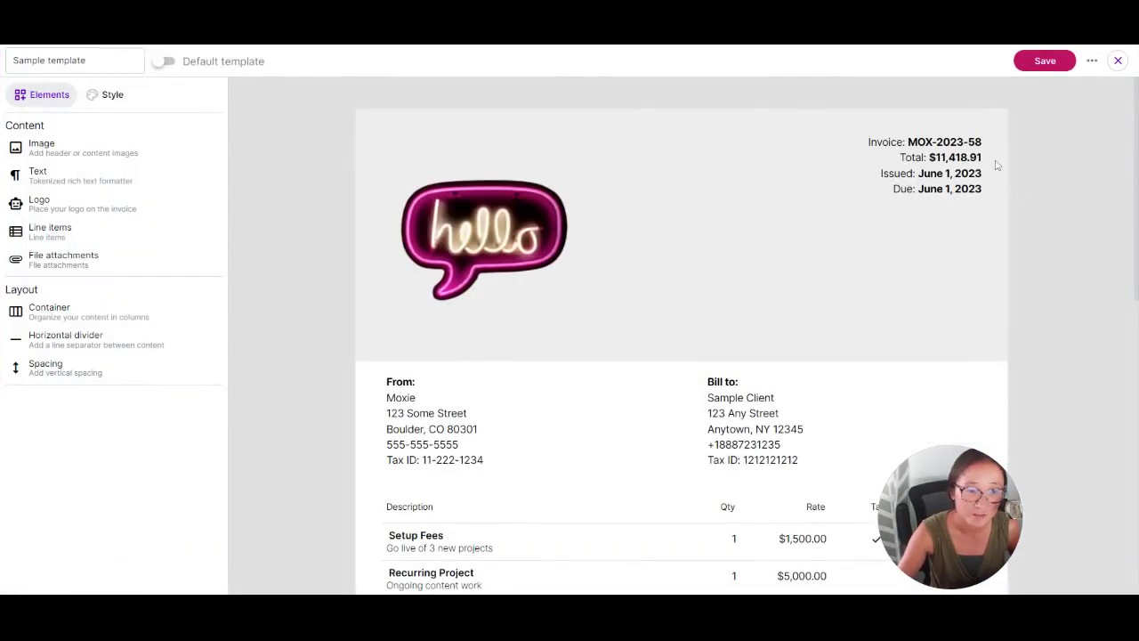
left_click(738, 456)
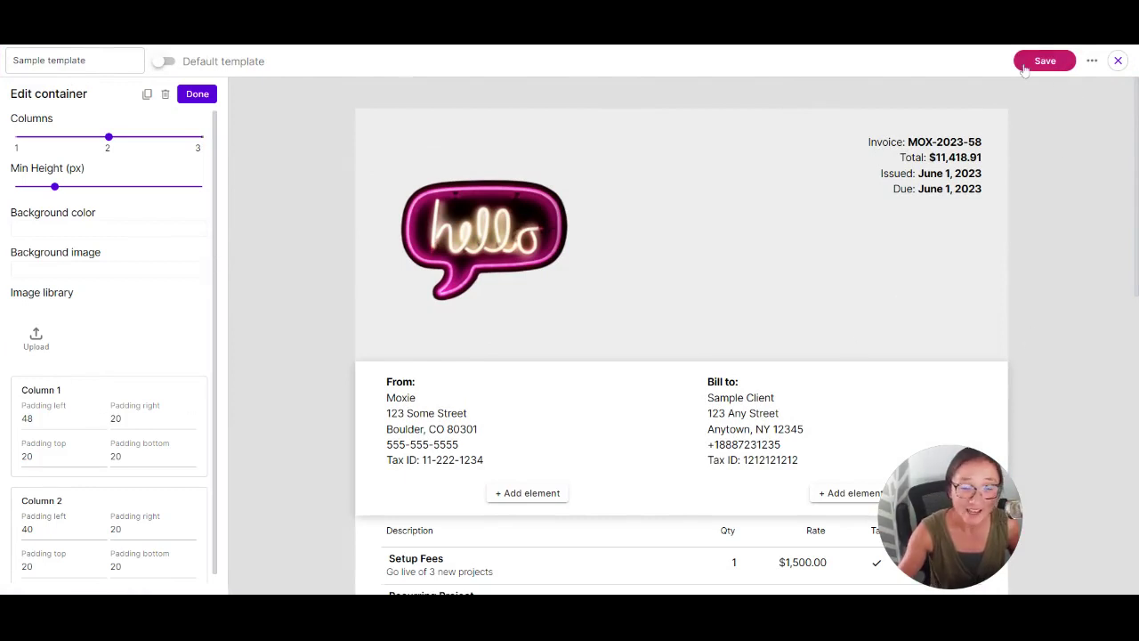
left_click(1119, 62)
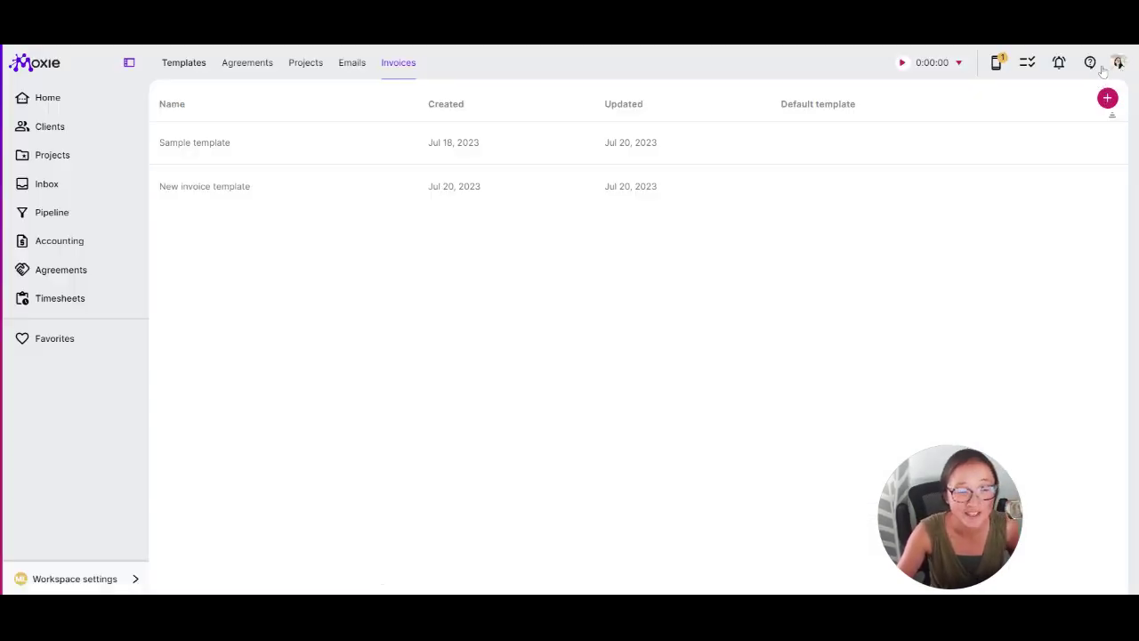
left_click(1090, 63)
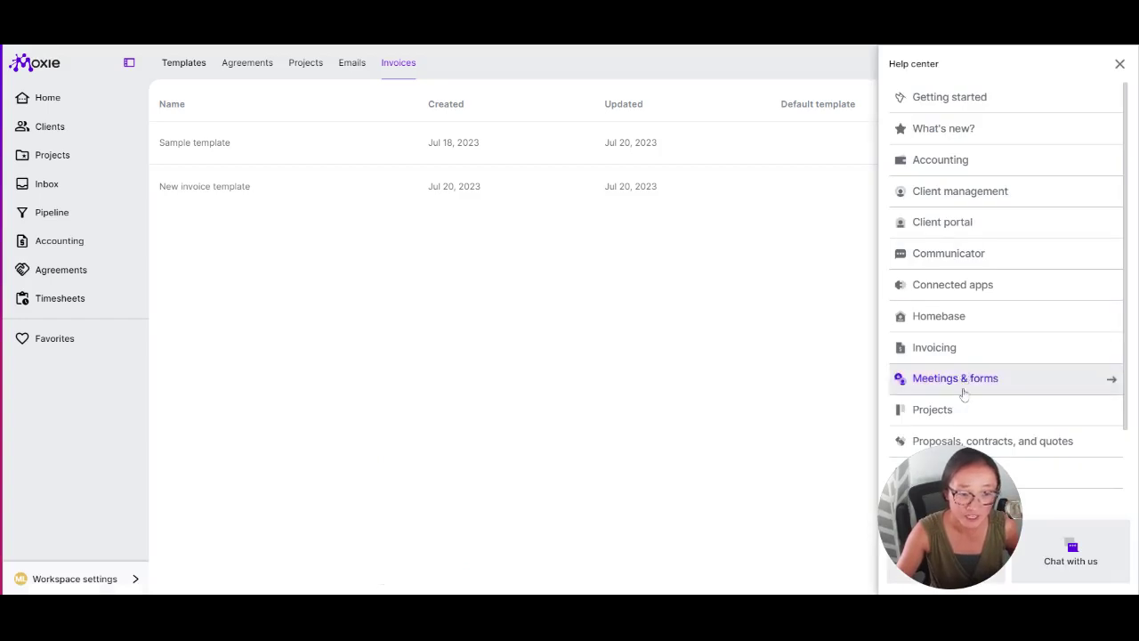